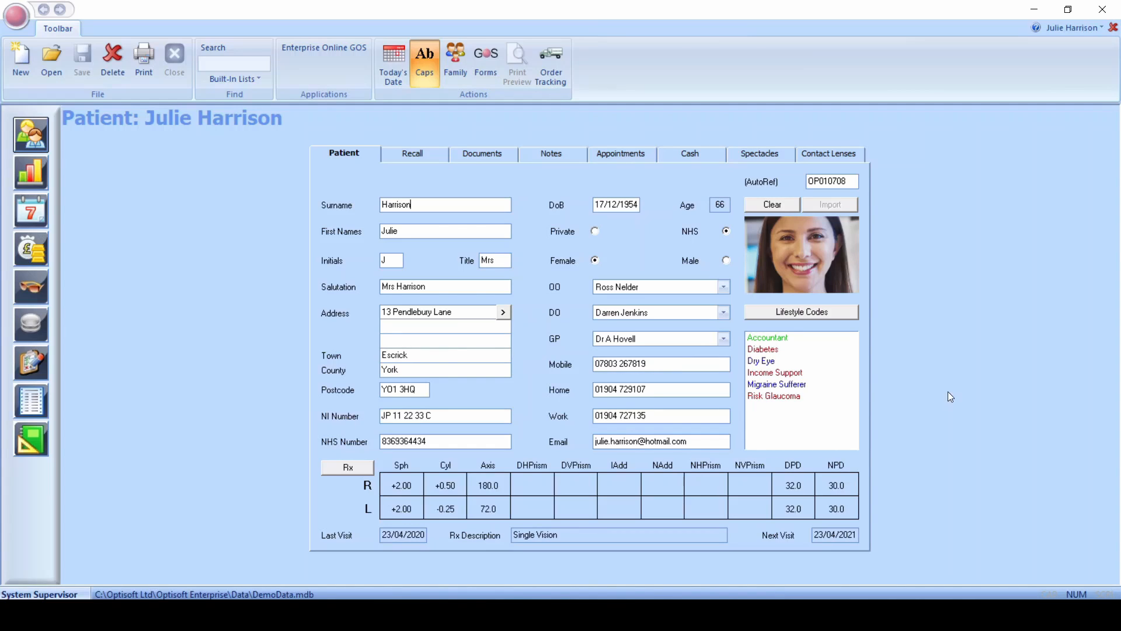
- Start a GOS 1 claim for the open patient through Enterprise Online GOS and sign in to PCSE Online with the prefilled credentials
left_click(318, 47)
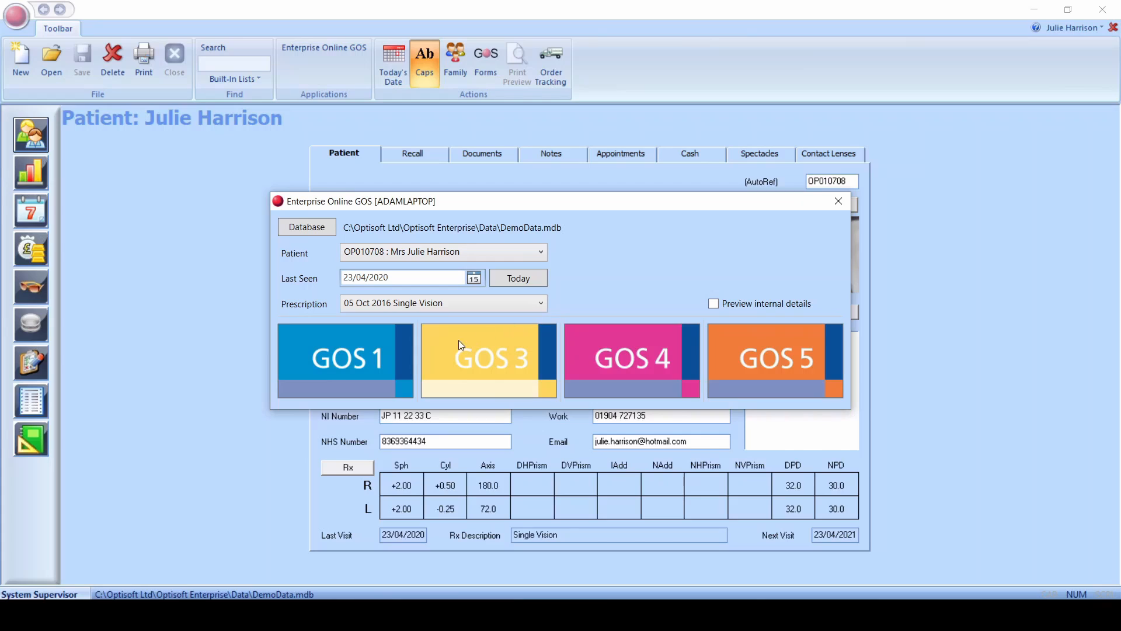
left_click(359, 380)
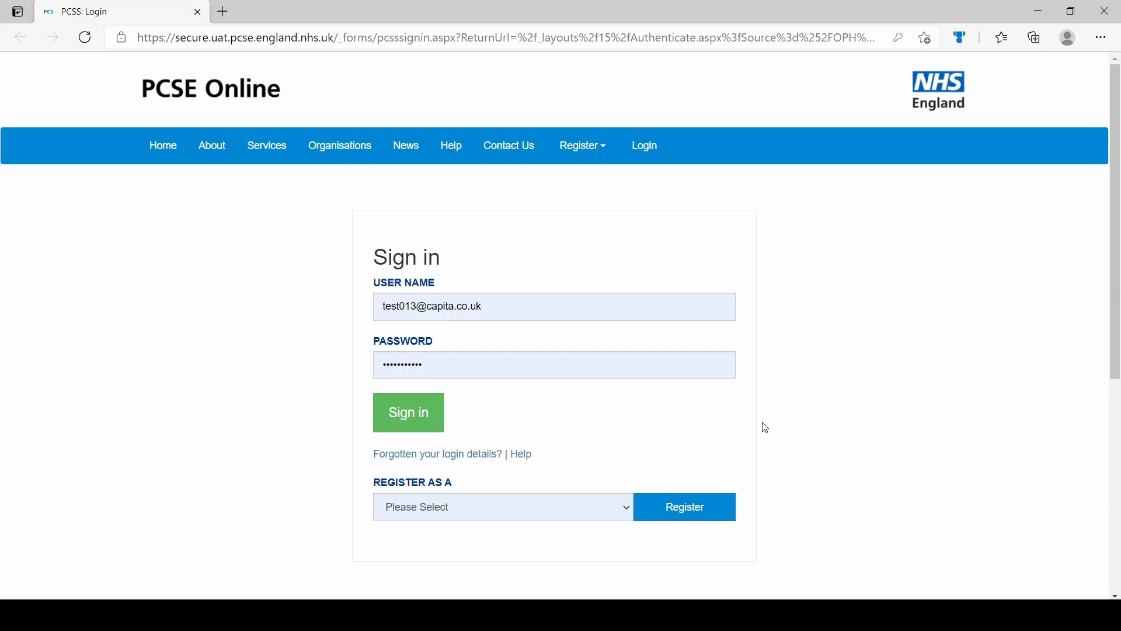
left_click(417, 418)
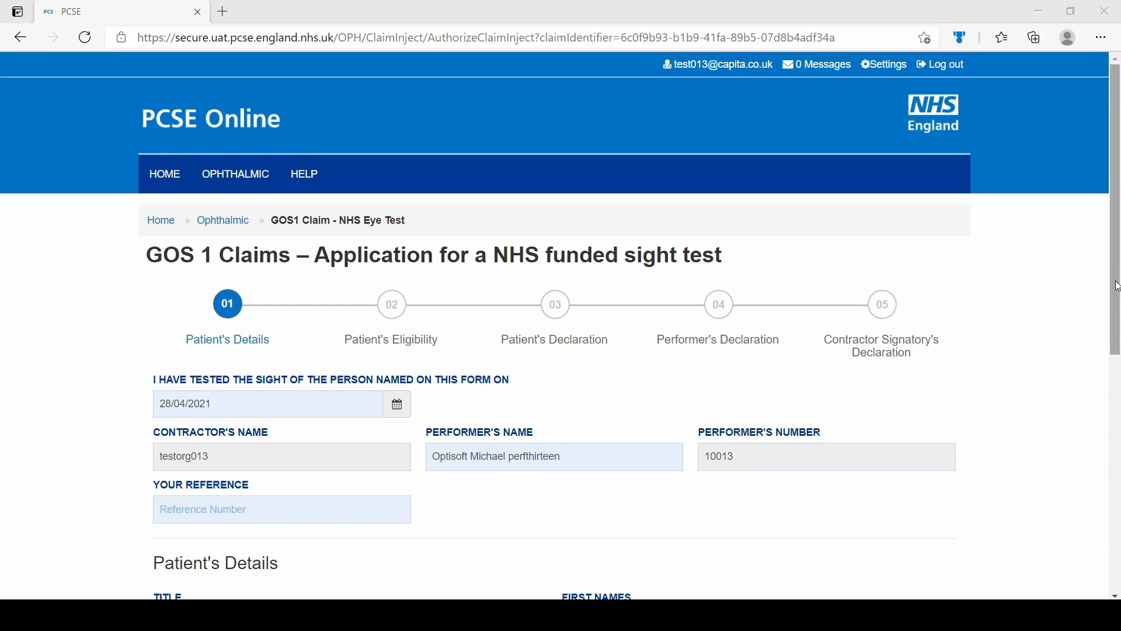
- Review the prefilled patient's details in the GOS 1 claim, then save them and continue to the eligibility stage
left_click_drag(1115, 286, 1115, 421)
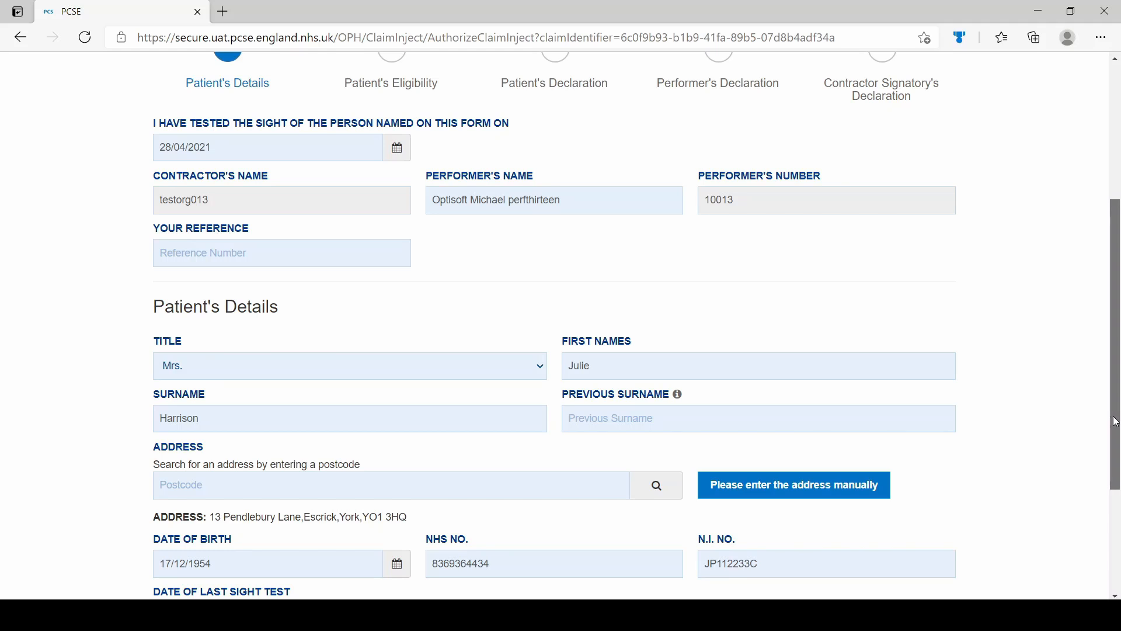
left_click_drag(1116, 421, 1115, 480)
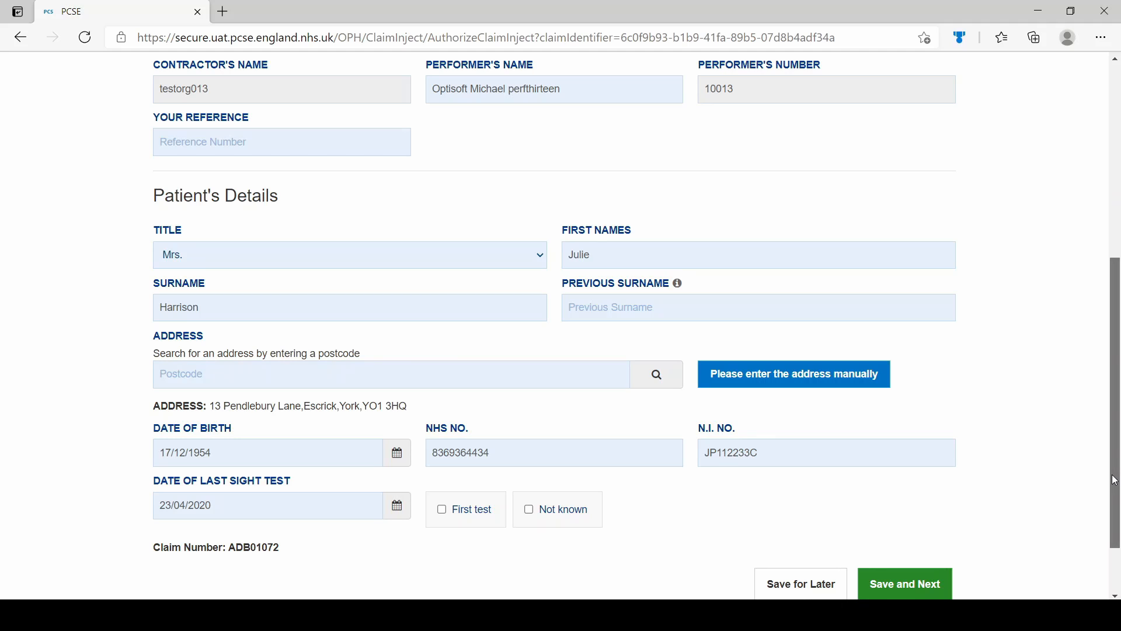
left_click_drag(1115, 480, 1115, 523)
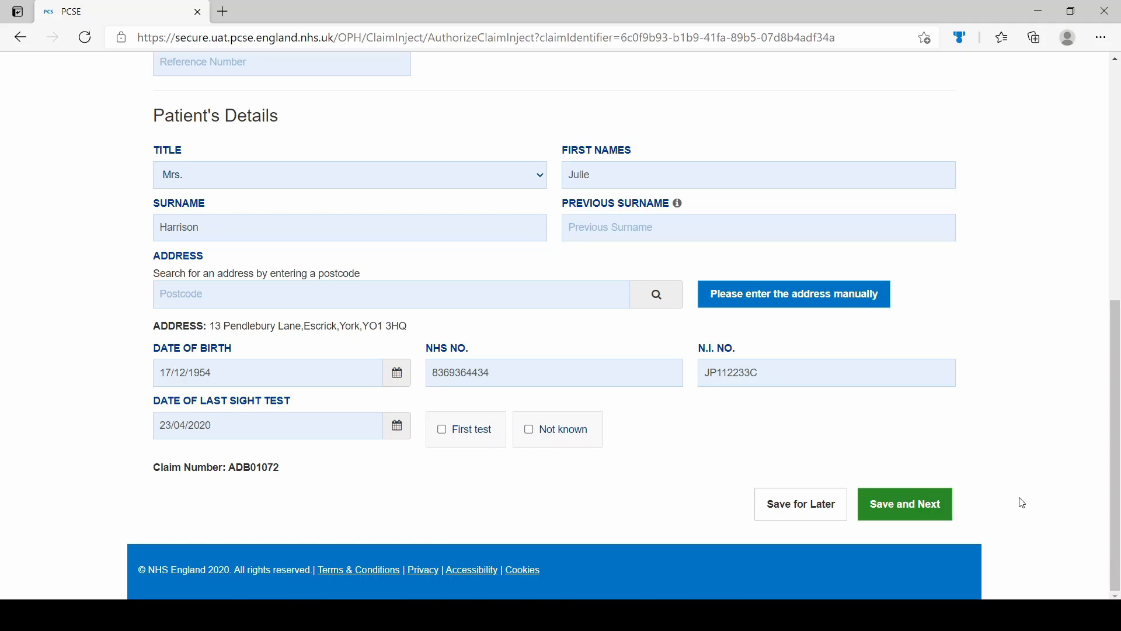
left_click(905, 516)
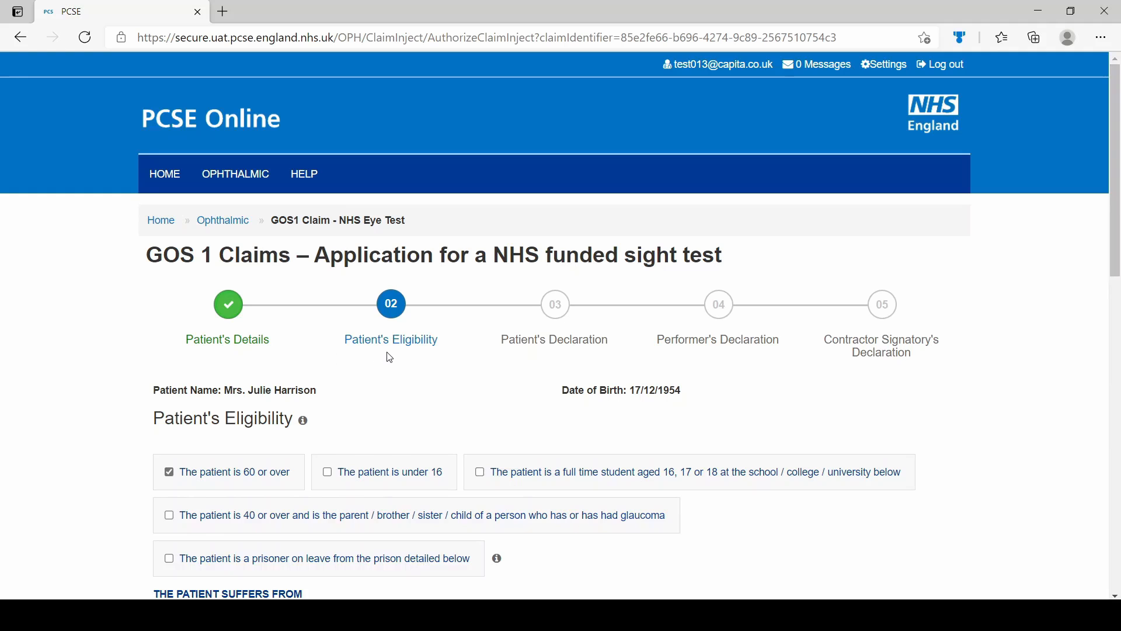
- Review the prefilled eligibility, medical condition and benefit selections, then save them and continue to the patient's declaration
left_click_drag(1118, 248, 1118, 372)
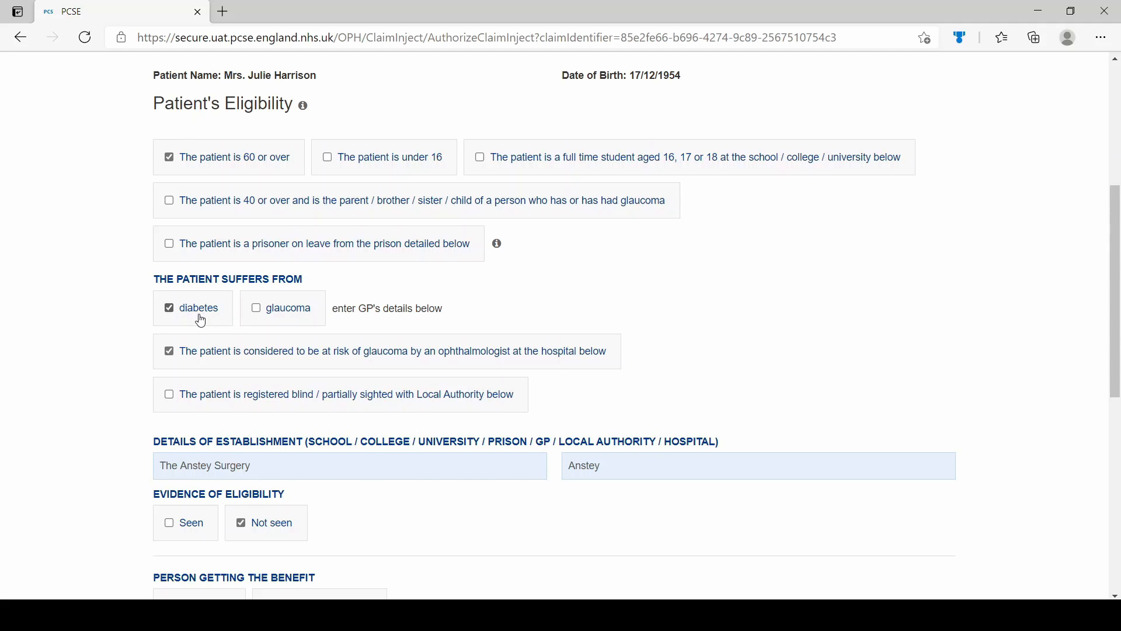
left_click_drag(1117, 313, 1120, 486)
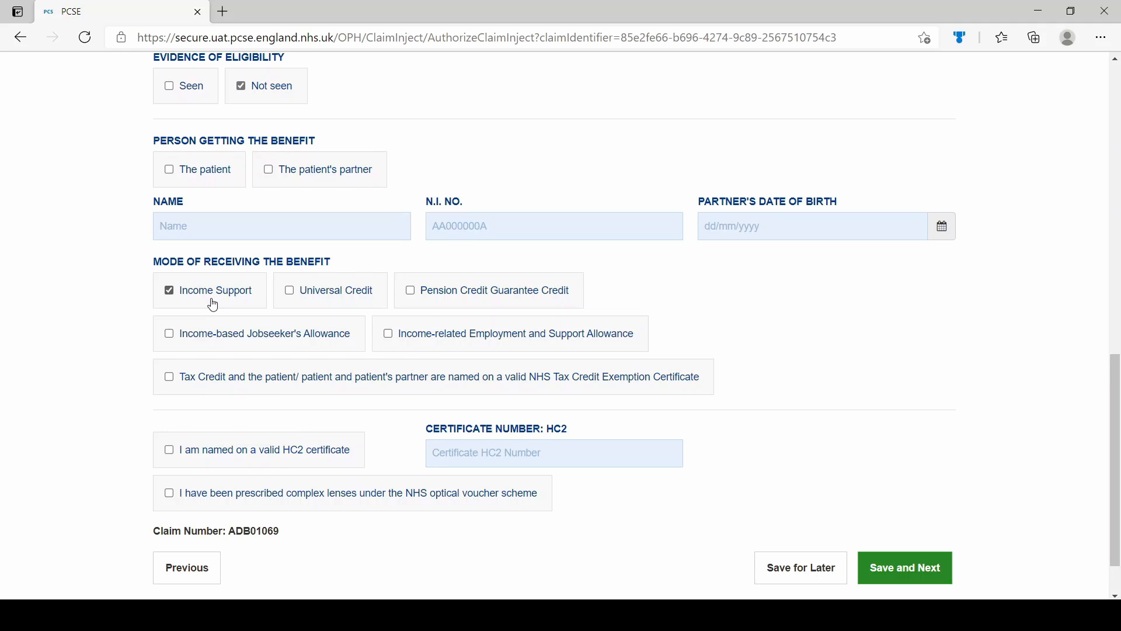
left_click(916, 578)
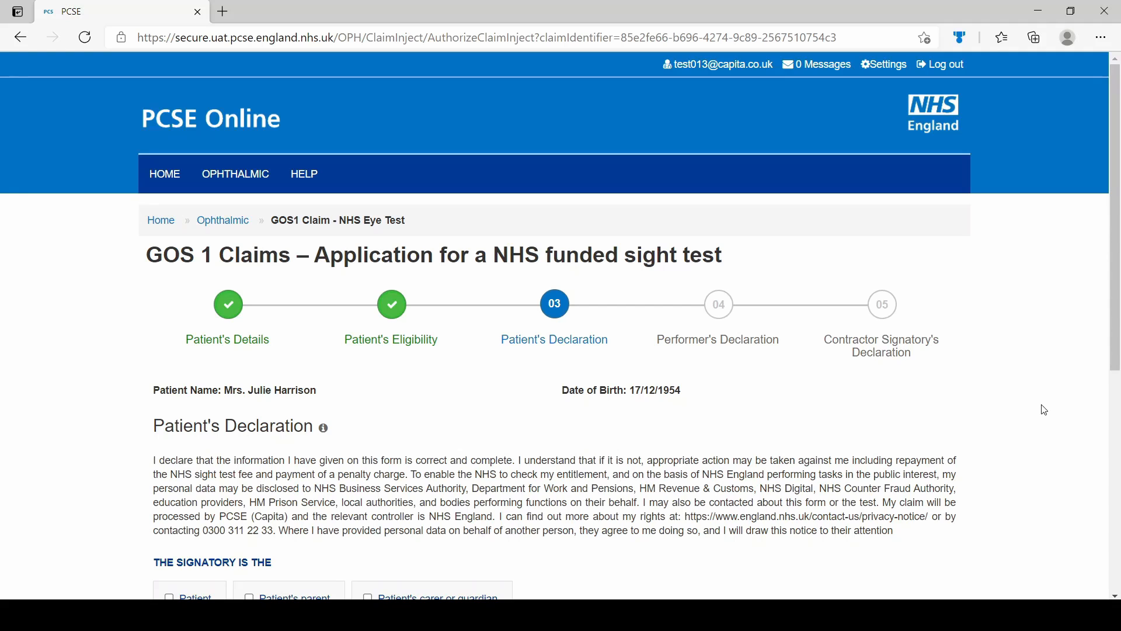
- Set the declaration's signatory to Patient and start signing the declaration
left_click_drag(1117, 362, 1120, 579)
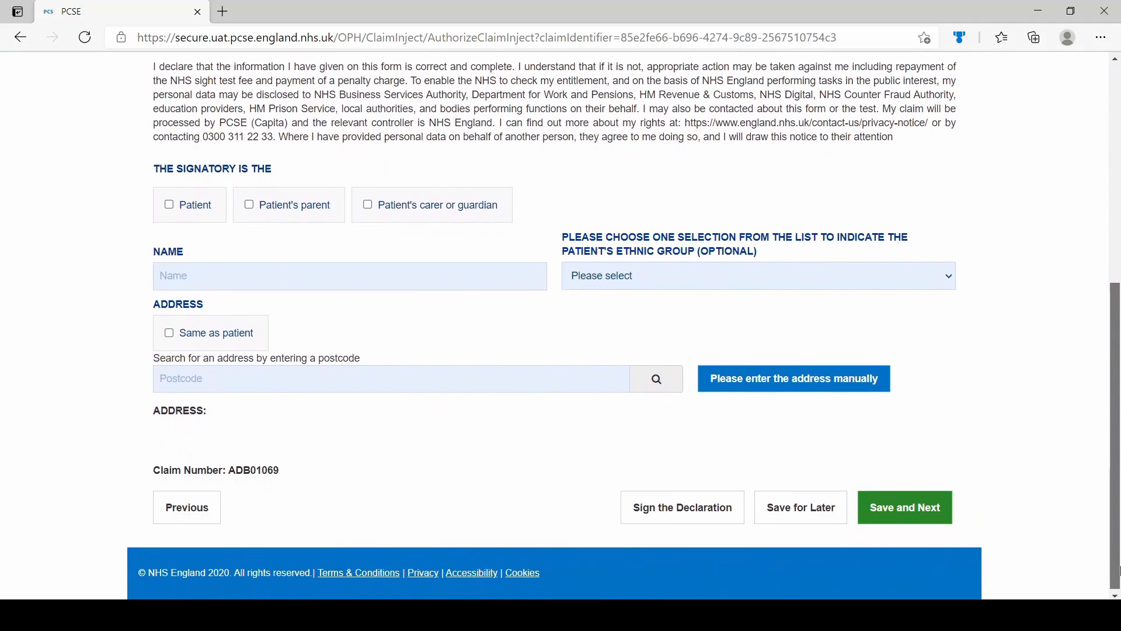
left_click(169, 205)
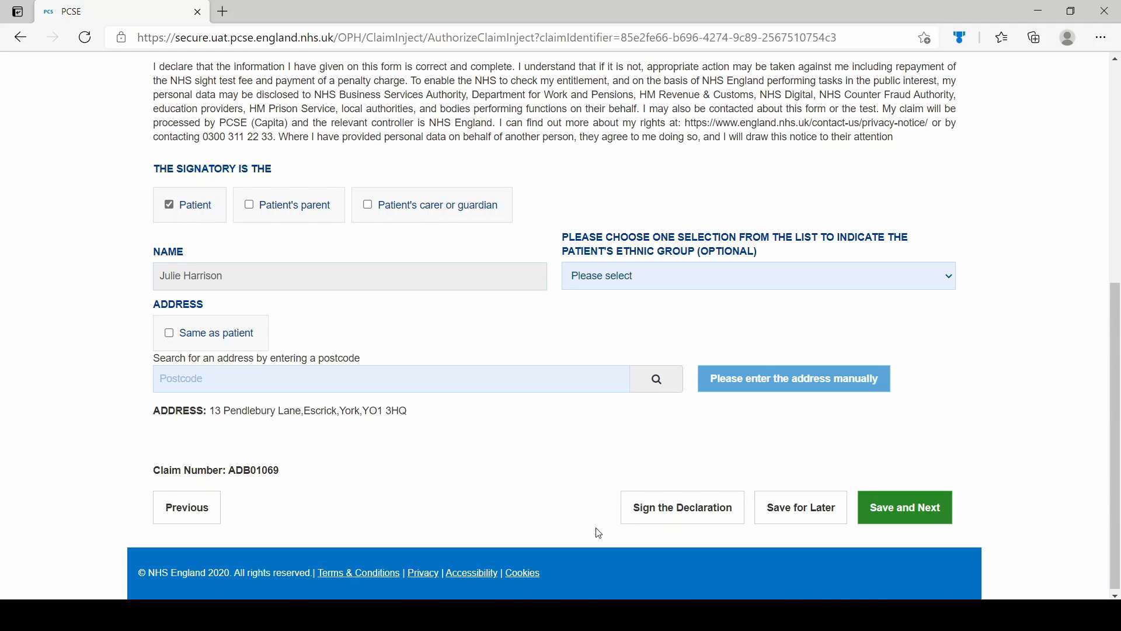
left_click(682, 523)
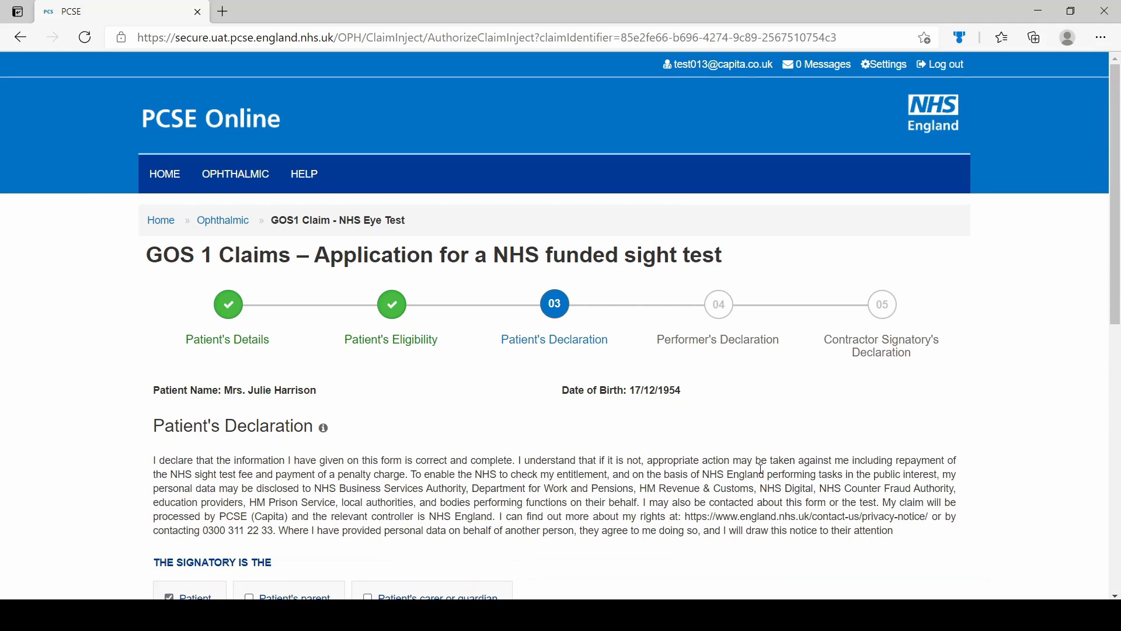
- Clear the existing patient signature and open the signature page through the QR code
left_click_drag(1116, 301, 1119, 572)
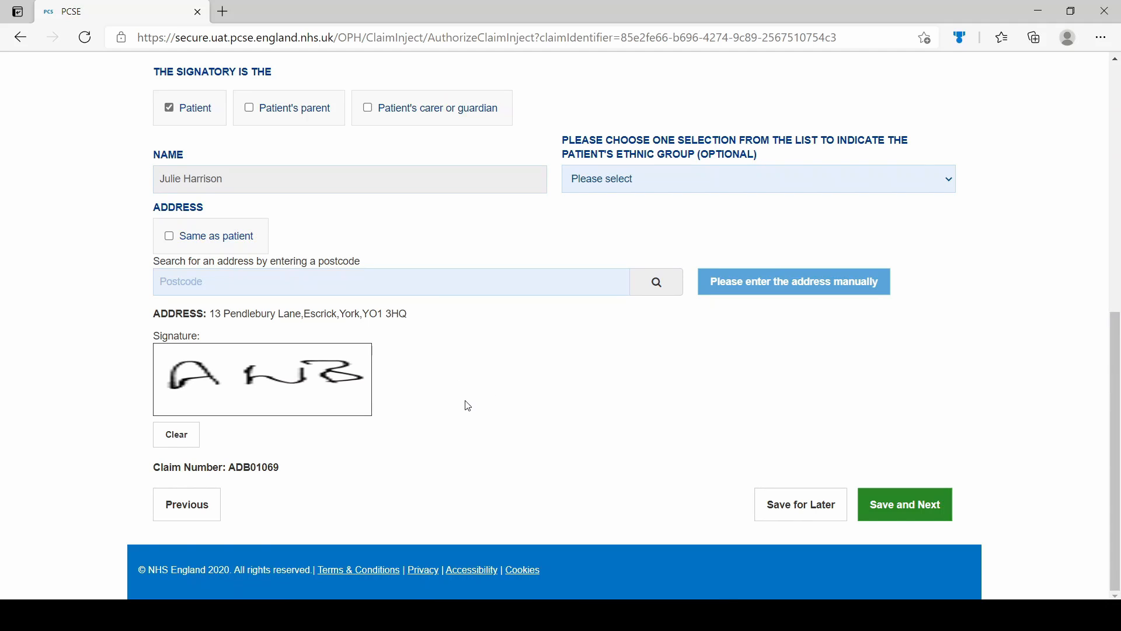
left_click(182, 442)
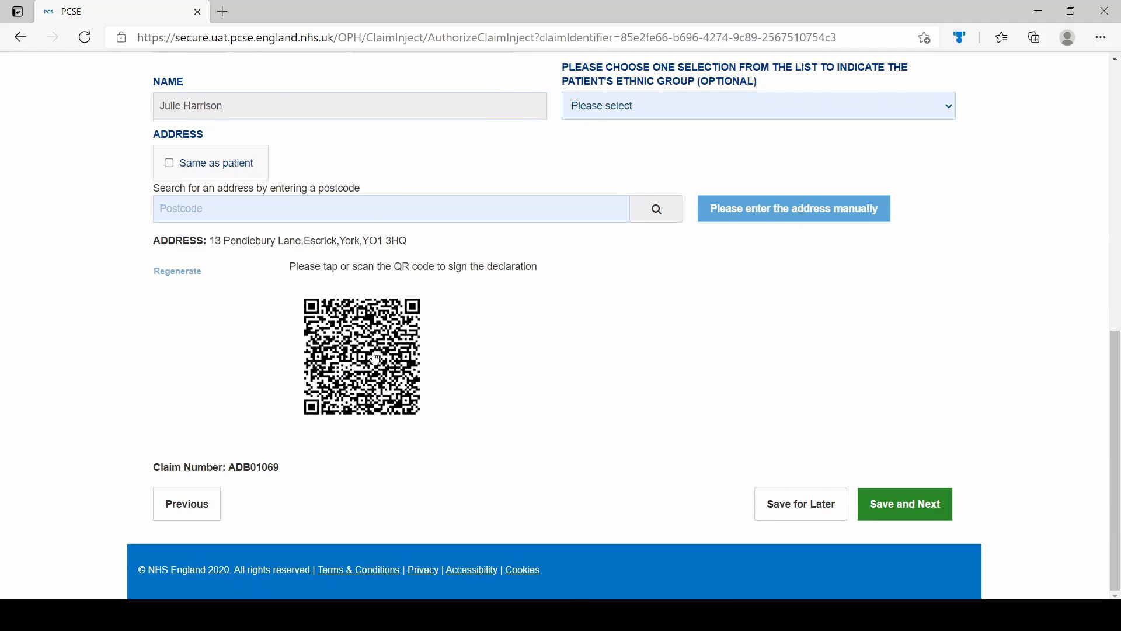
left_click(373, 362)
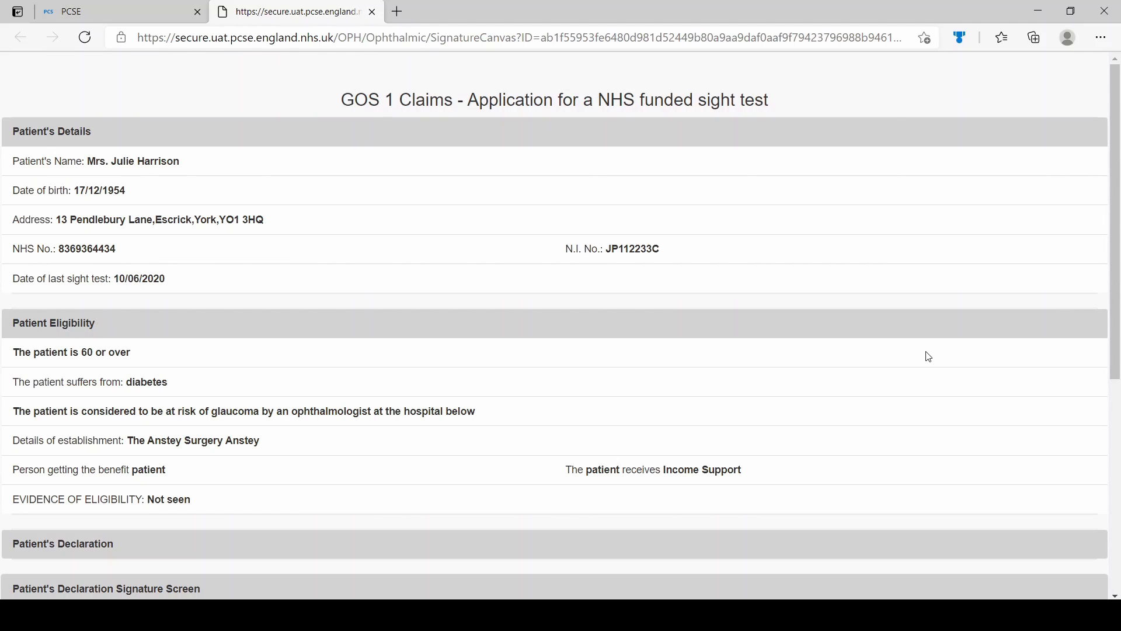
- Draw the patient's signature in the signature box, accept it, and save the declaration to continue to the performer's stage
scroll(929, 357, "down", 6)
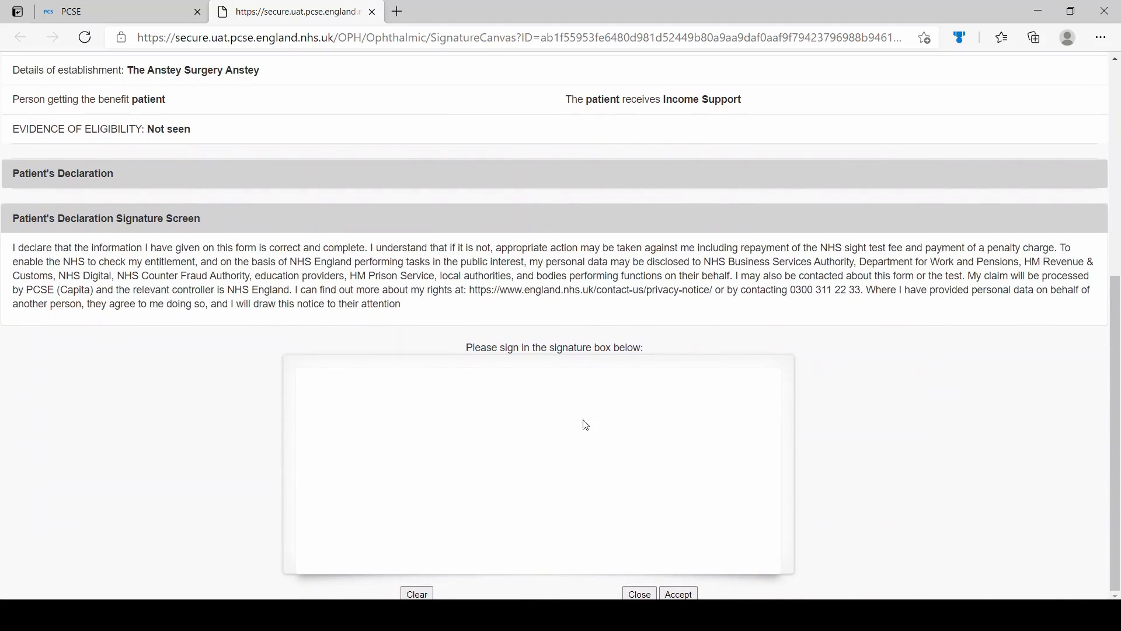
mouse_move(413, 494)
left_mouse_down()
mouse_move(439, 501)
mouse_move(449, 475)
mouse_move(494, 476)
mouse_move(550, 455)
mouse_move(571, 532)
left_mouse_up()
mouse_move(542, 410)
left_mouse_down()
mouse_move(602, 510)
mouse_move(582, 544)
left_mouse_up()
left_click(689, 595)
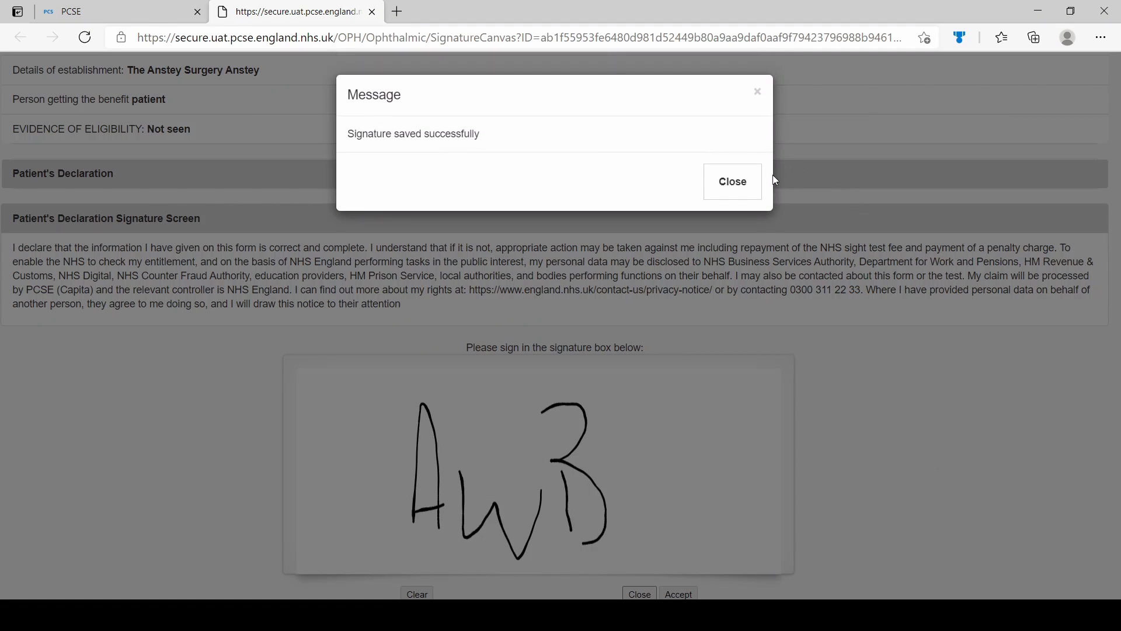
left_click(748, 188)
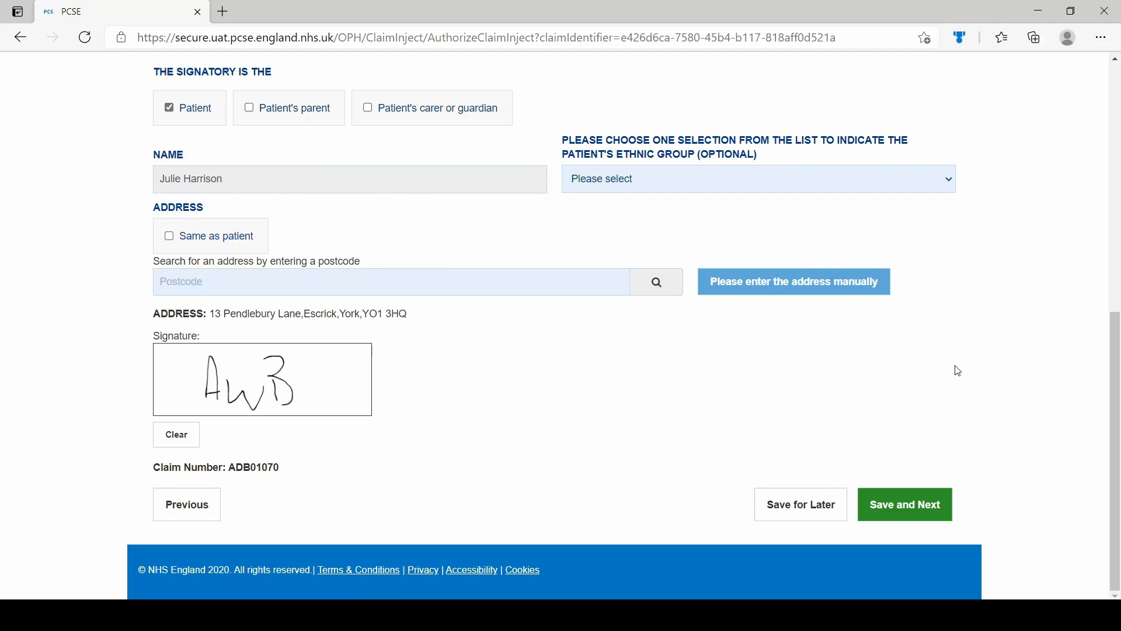
left_click(902, 514)
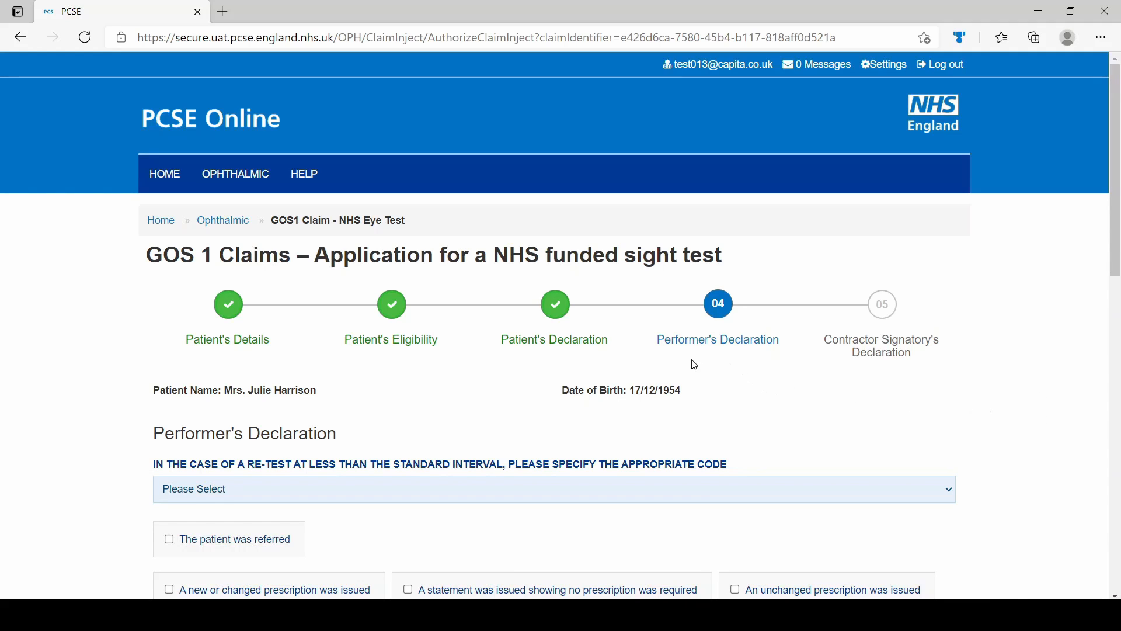
- In the performer's declaration, set the early re-test code to 1 and mark that the patient was referred
scroll(1114, 271, "down", 5)
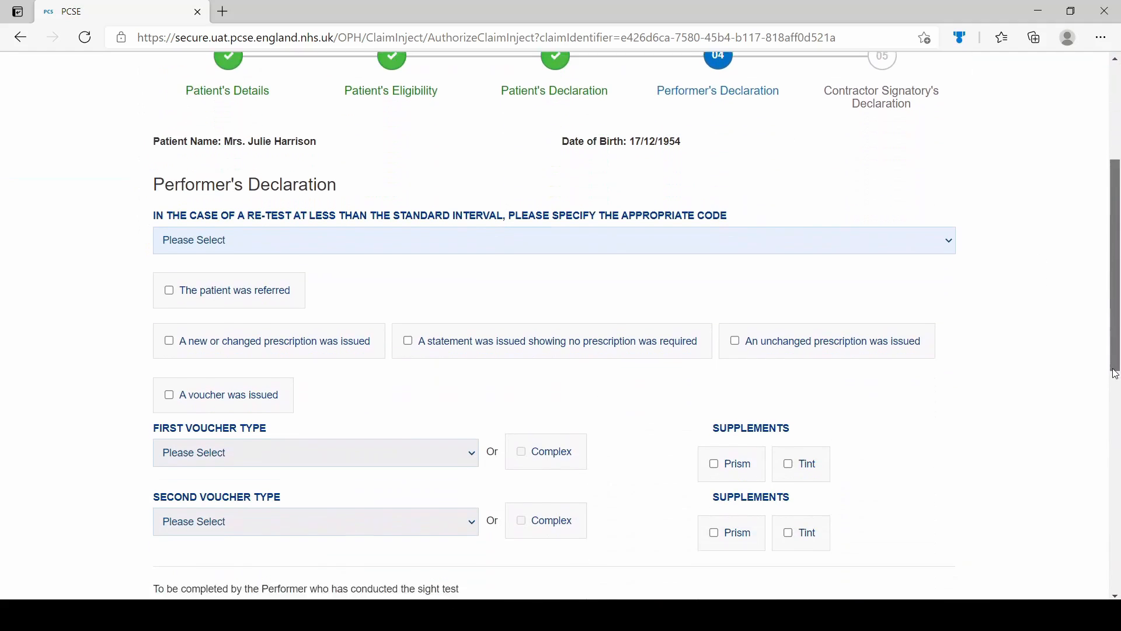
left_click(950, 201)
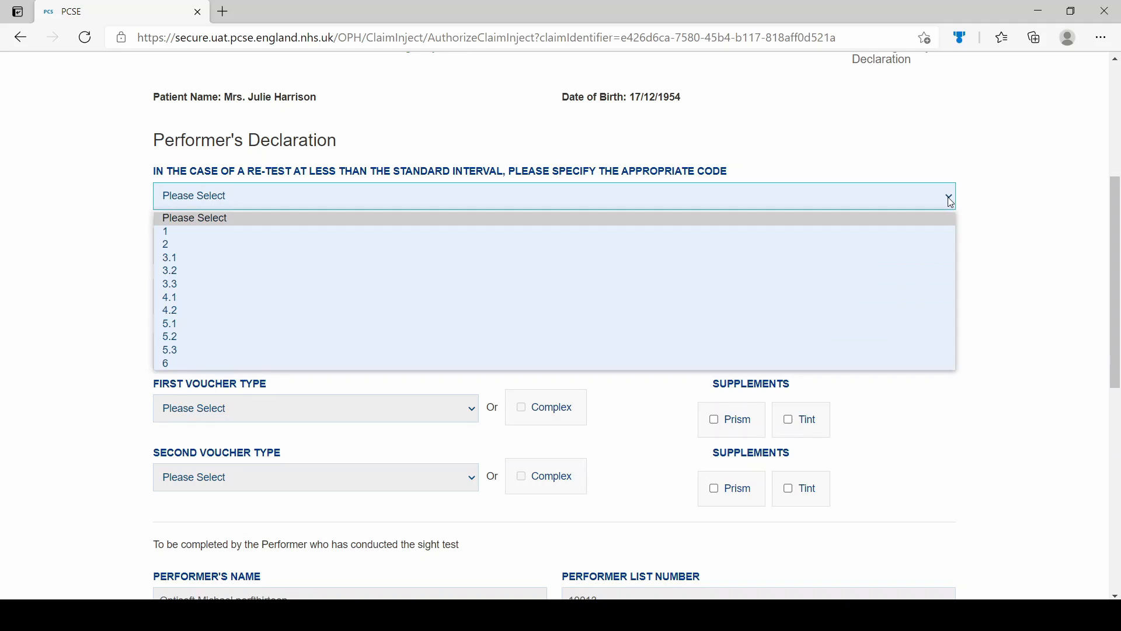
left_click(251, 231)
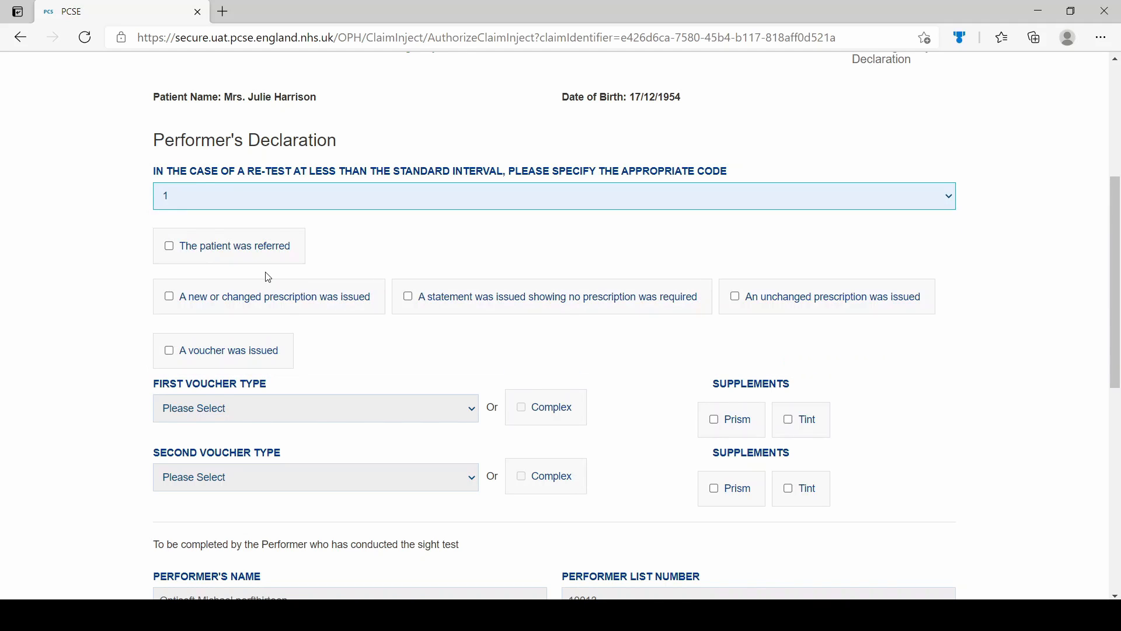
left_click(170, 247)
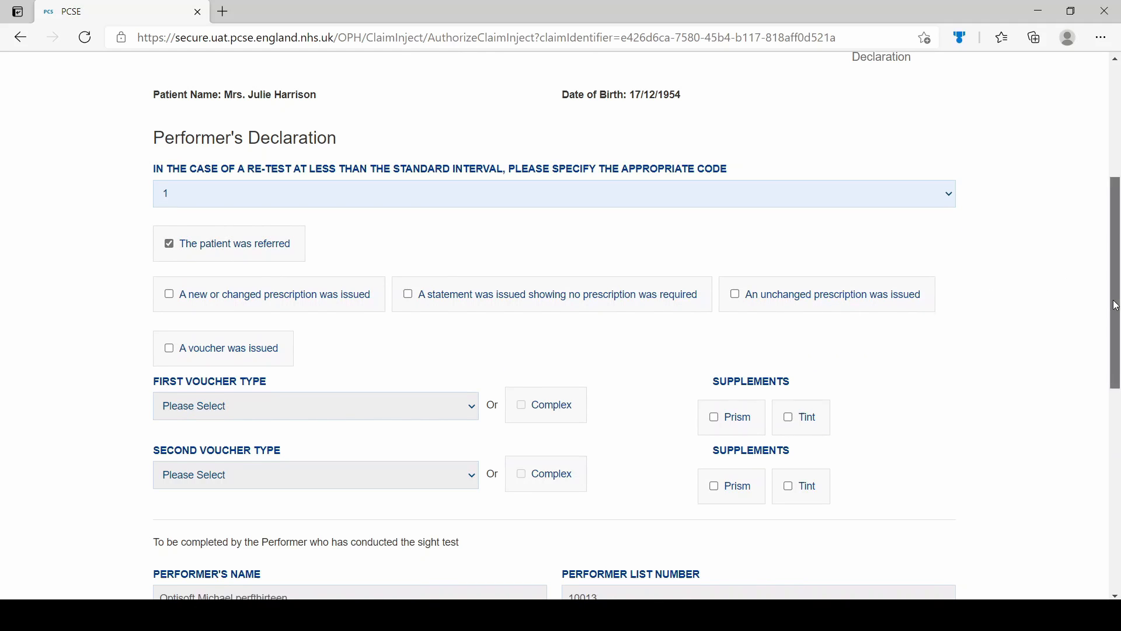
- Review the performer's signature and claim details, then save the claim as awaiting the contractor signatory
scroll(1115, 315, "down", 4)
left_click_drag(1117, 330, 1119, 469)
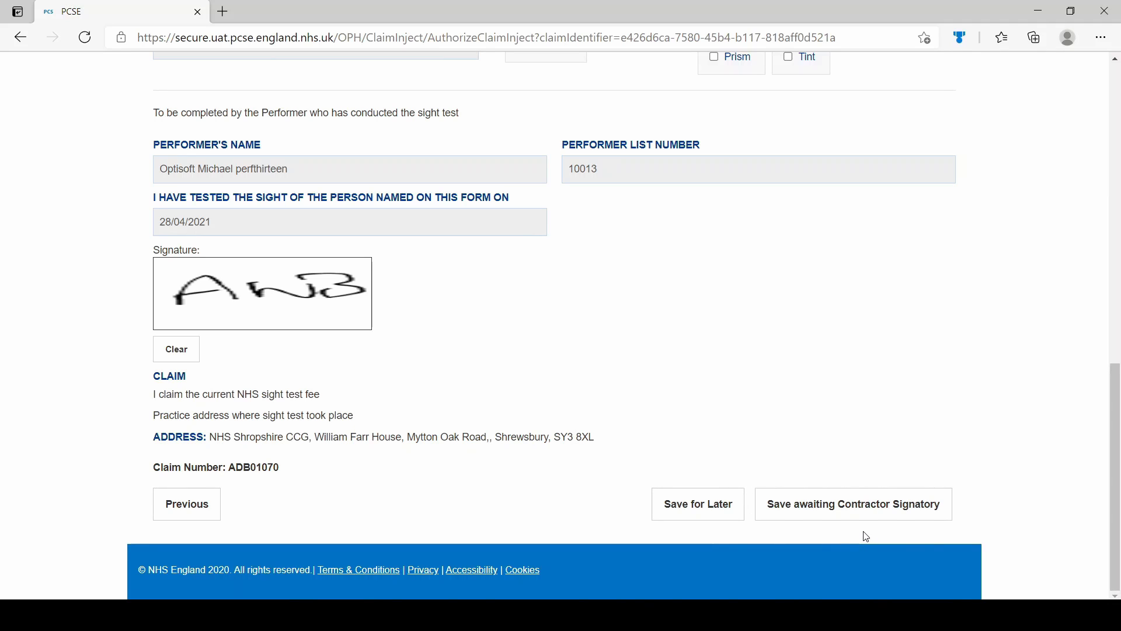
left_click(856, 507)
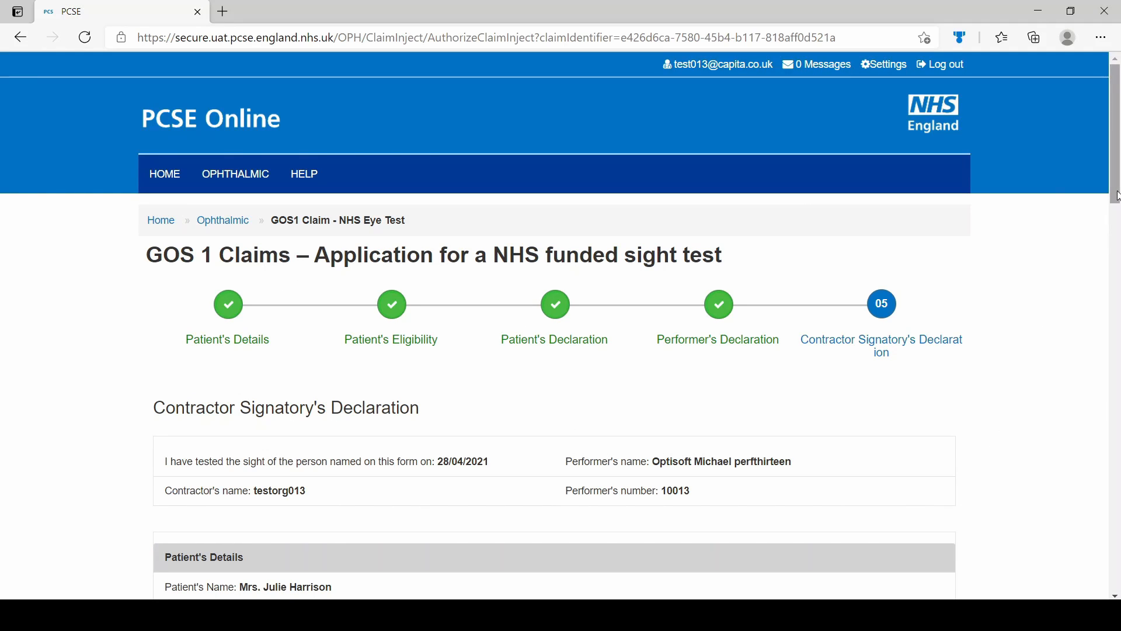
- Draw the contractor's signature directly in the signature box of the final declaration and submit the claim
scroll(1114, 251, "down", 5)
left_click_drag(1118, 275, 1119, 581)
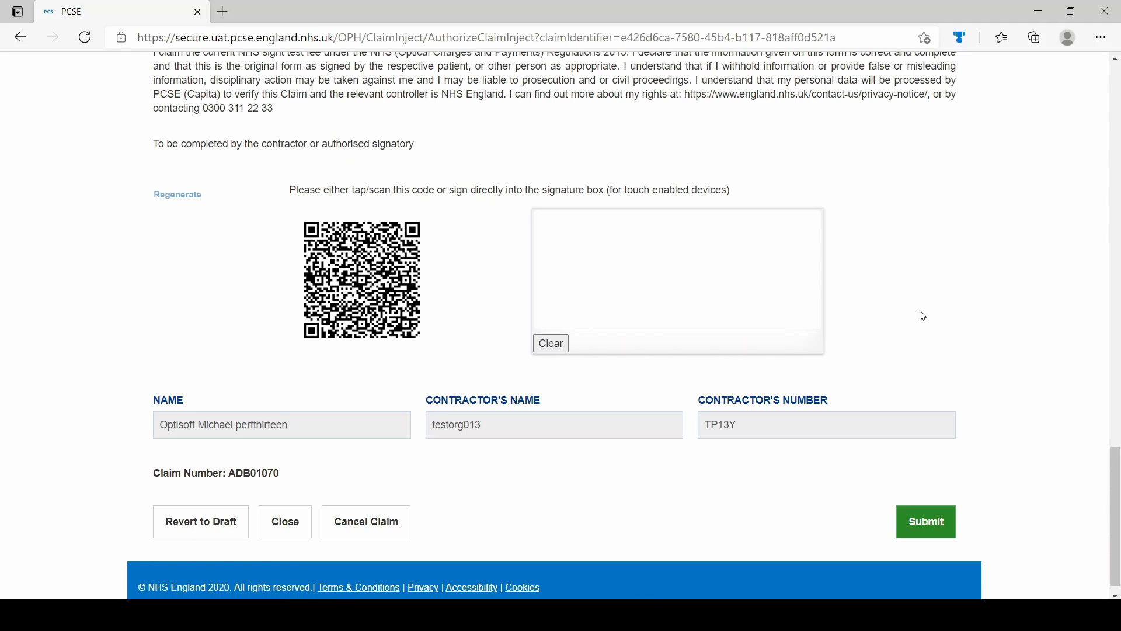
mouse_move(571, 299)
left_mouse_down()
mouse_move(580, 228)
mouse_move(596, 279)
mouse_move(603, 266)
mouse_move(658, 291)
mouse_move(670, 267)
left_mouse_up()
left_click_drag(678, 265, 685, 288)
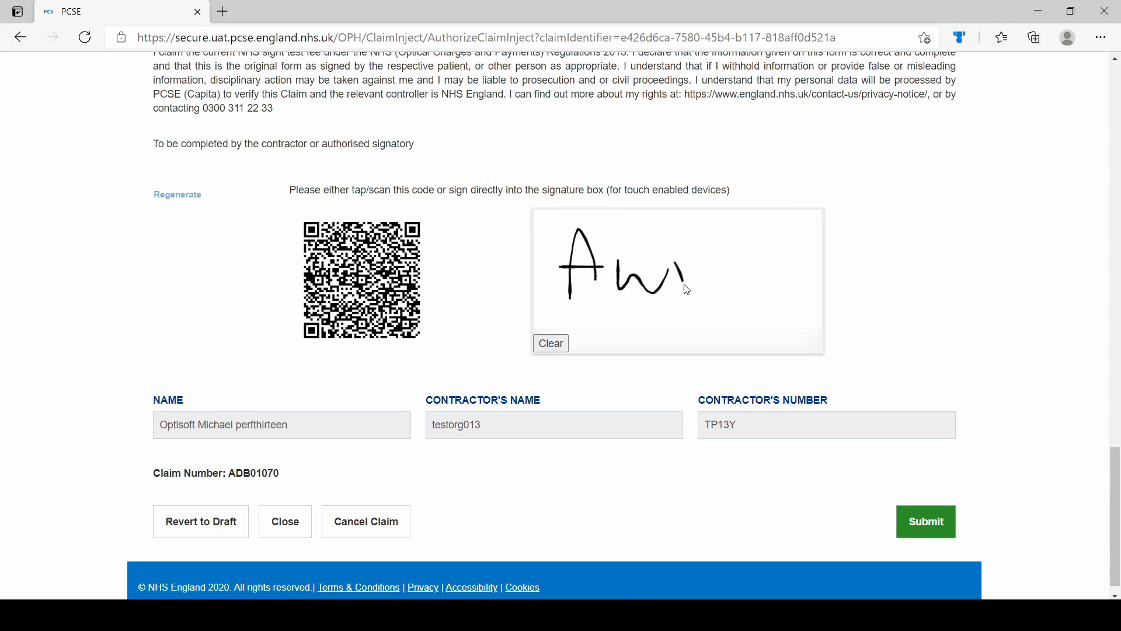
mouse_move(672, 245)
left_mouse_down()
mouse_move(695, 257)
mouse_move(678, 301)
left_mouse_up()
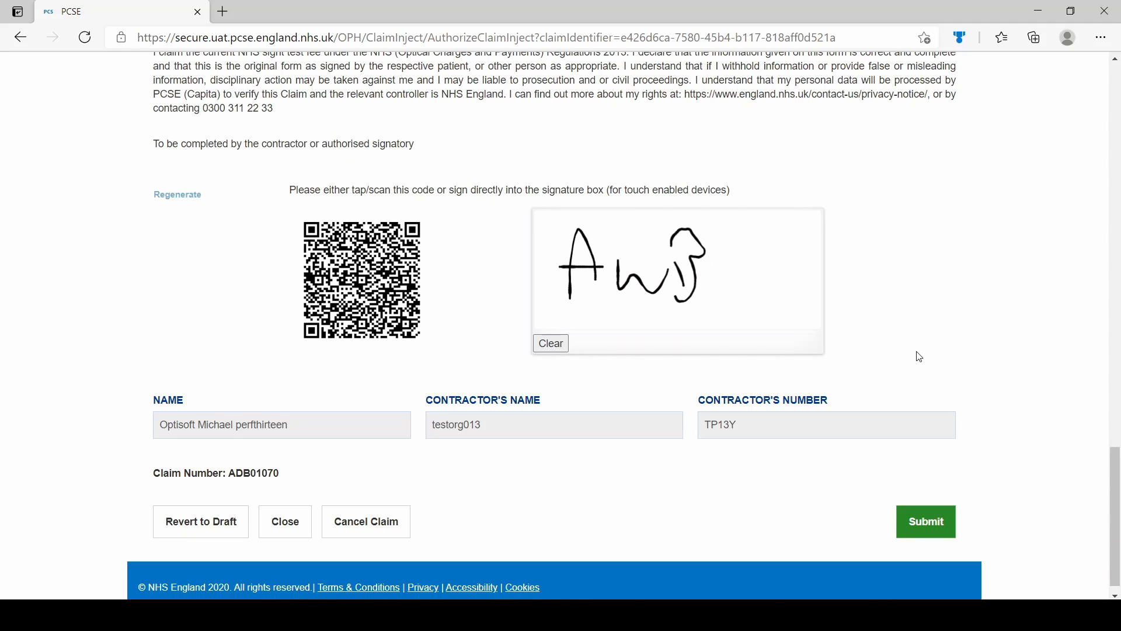
left_click(931, 525)
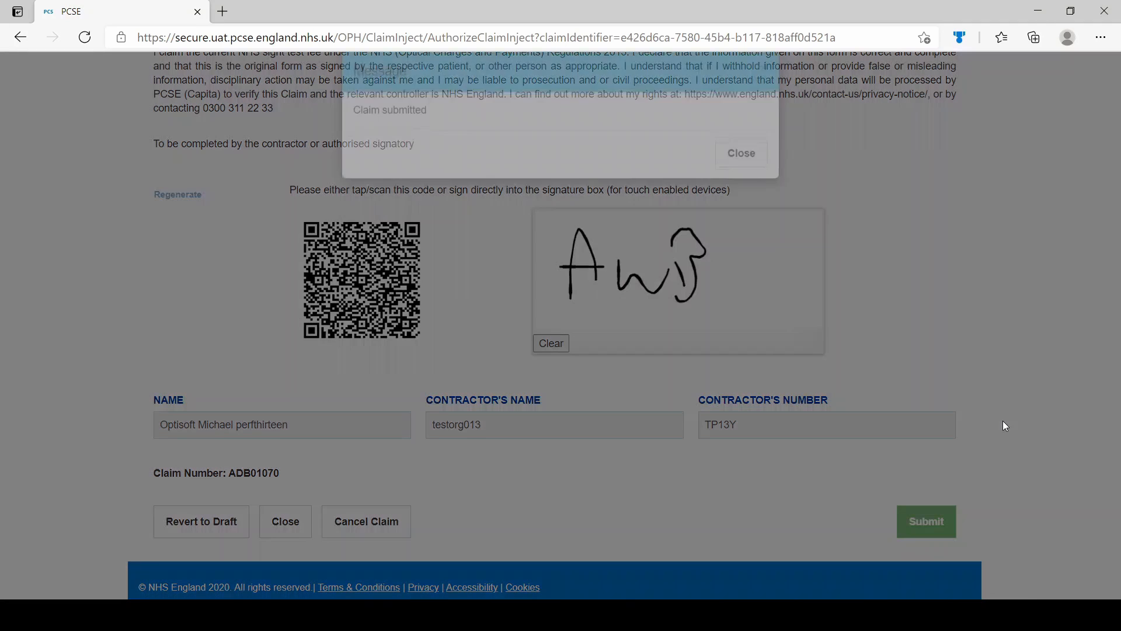